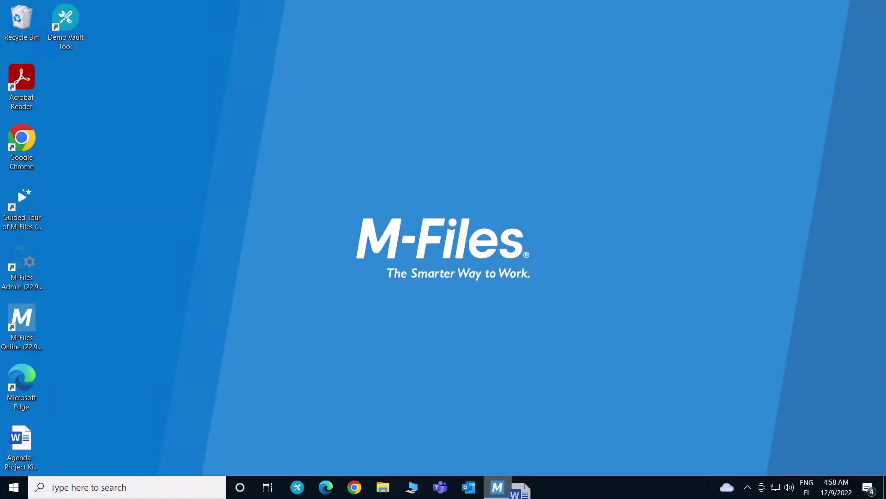
Step: Make the new document an Agenda with Event date 12/2/2022, Document date today, and meeting type Project meeting
type("age")
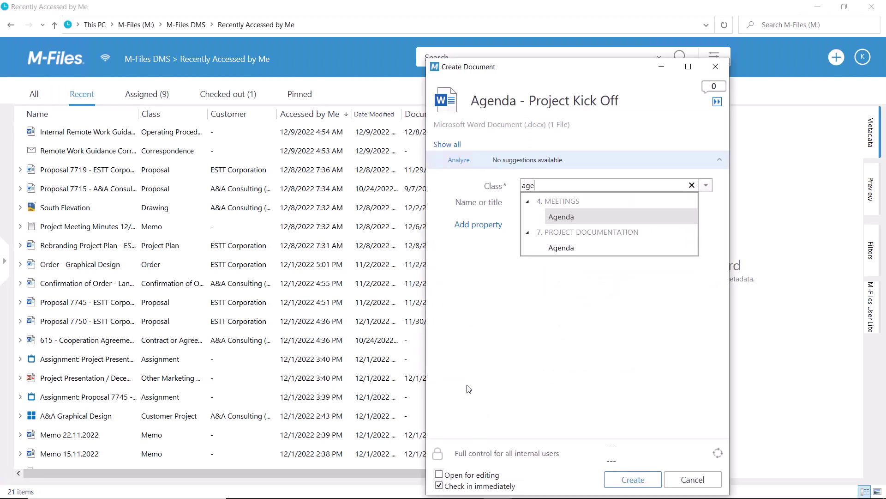
left_click(562, 250)
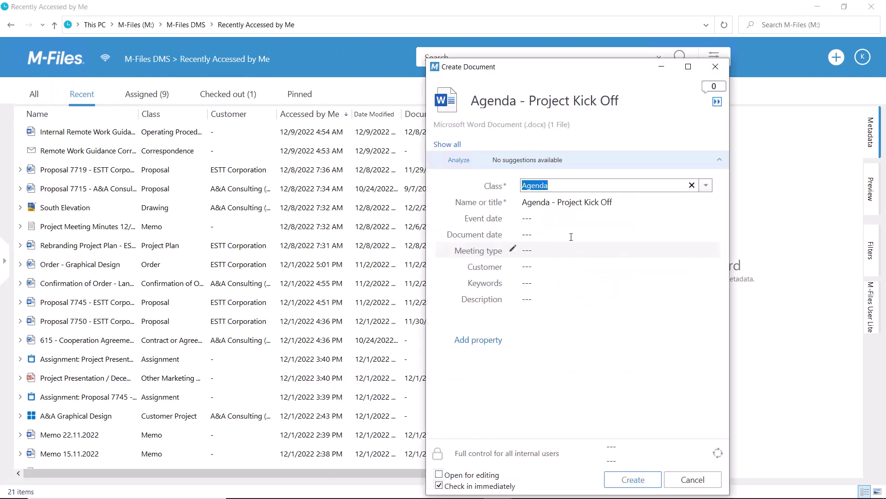
left_click(571, 218)
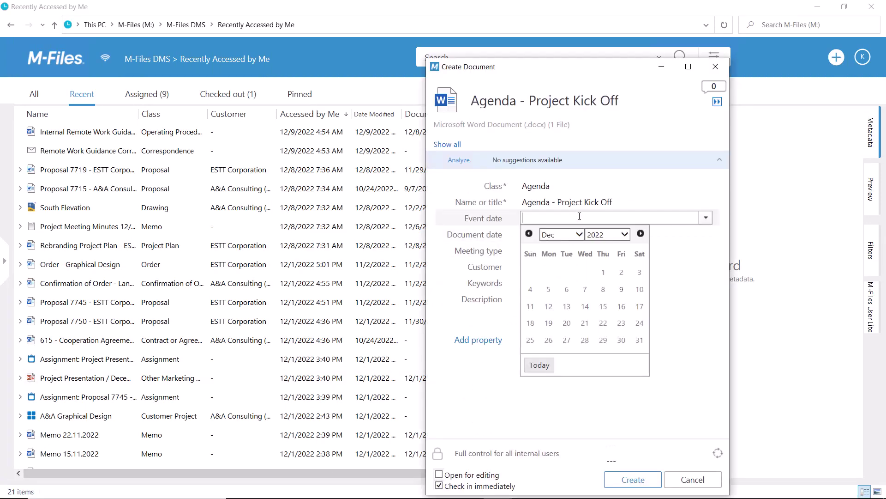
left_click(621, 273)
left_click(540, 381)
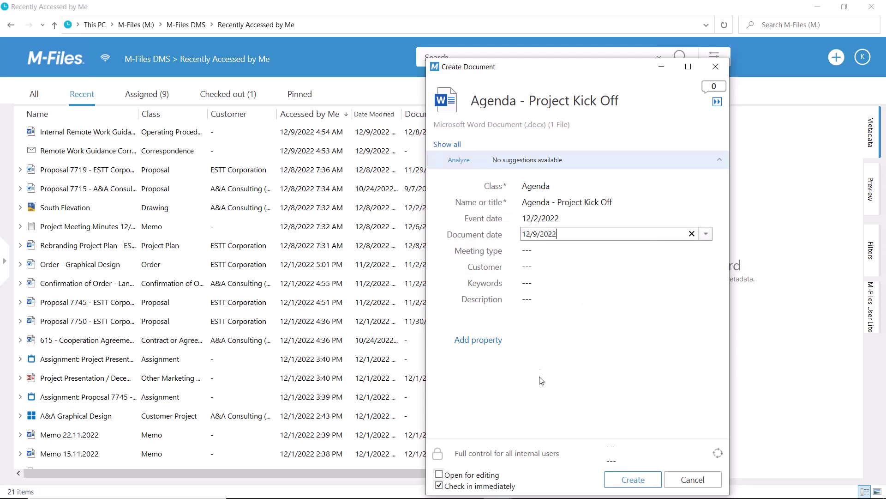
left_click(554, 250)
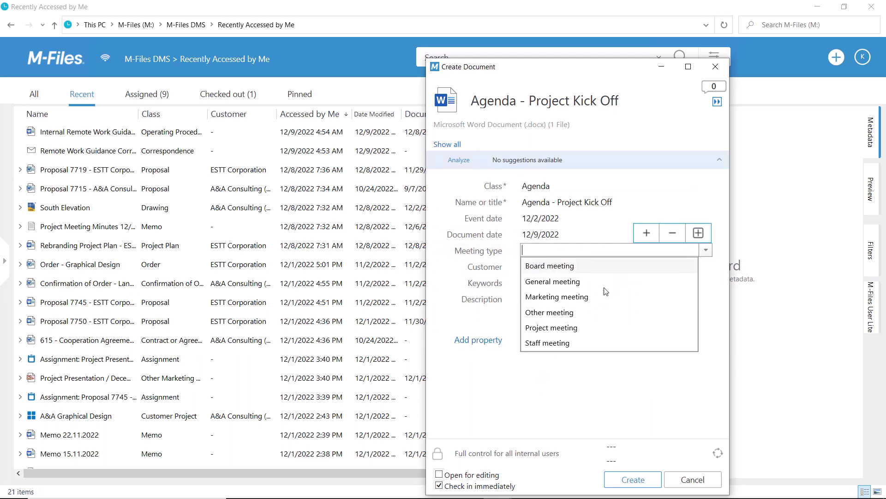
left_click(609, 327)
key("Tab")
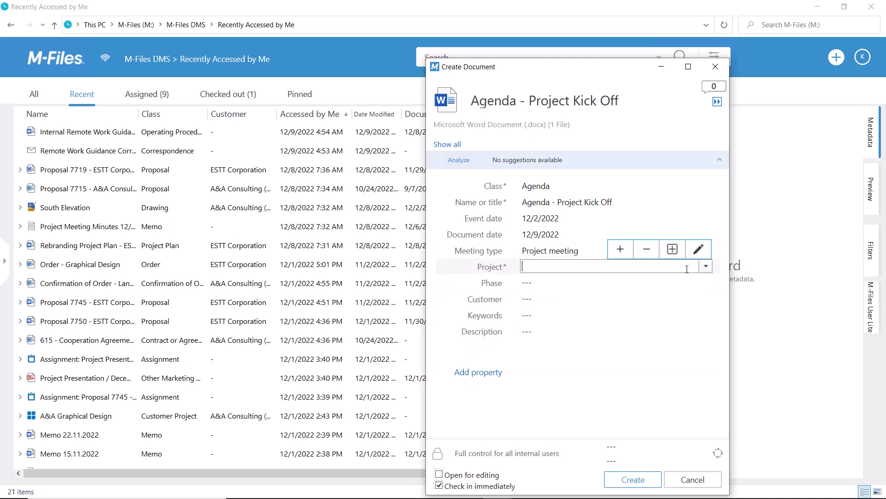
Step: Set project IT-Infrastructure Building and phase Design, add a description, and create the agenda
left_click(706, 266)
left_click(582, 405)
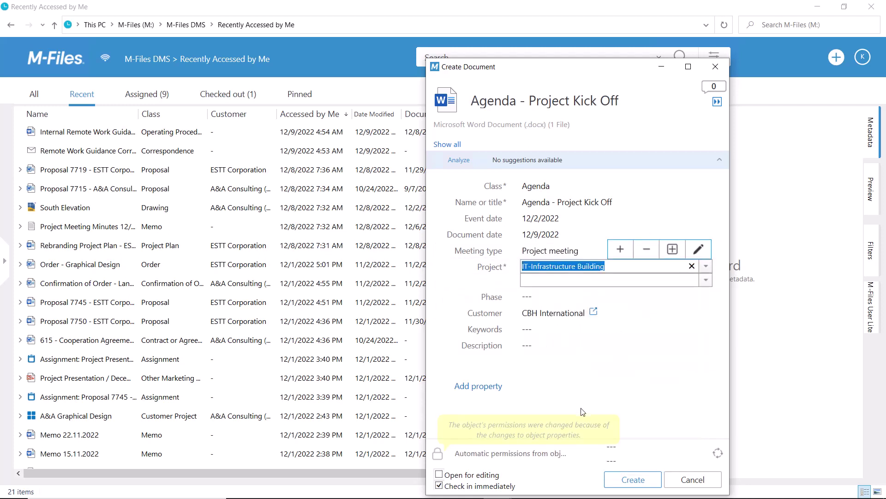
key("Tab")
left_click(706, 282)
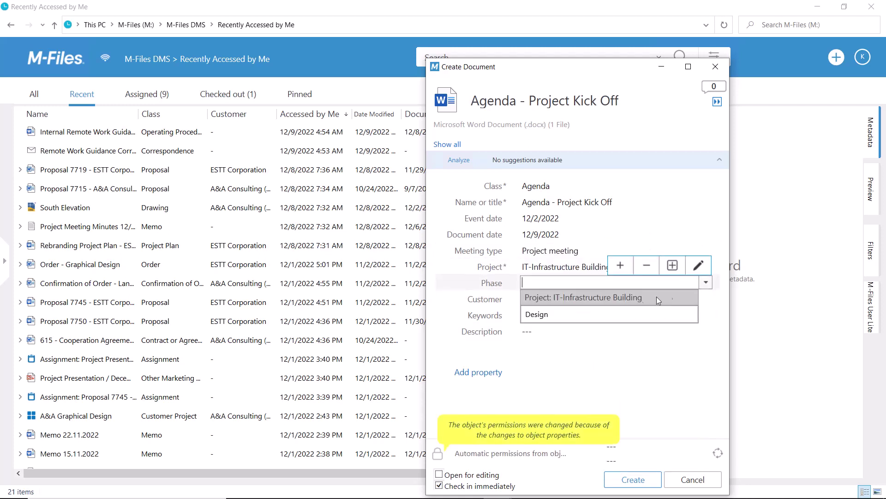
left_click(602, 314)
left_click(575, 346)
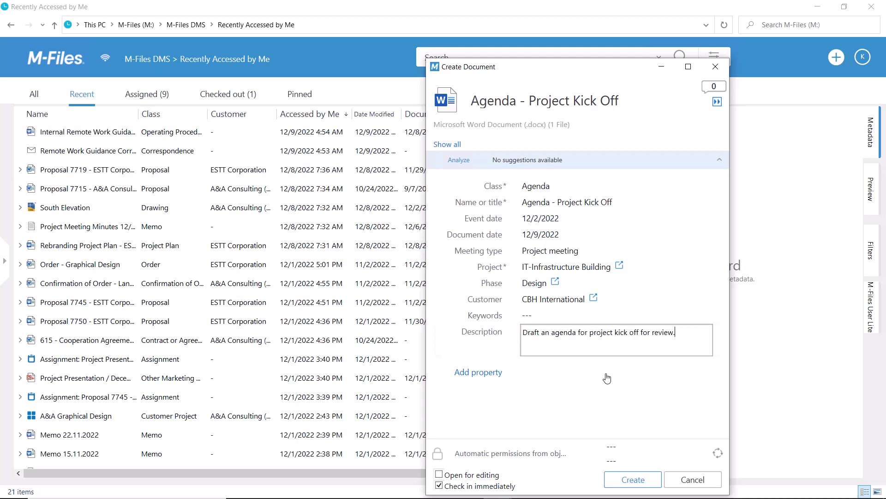
left_click(633, 480)
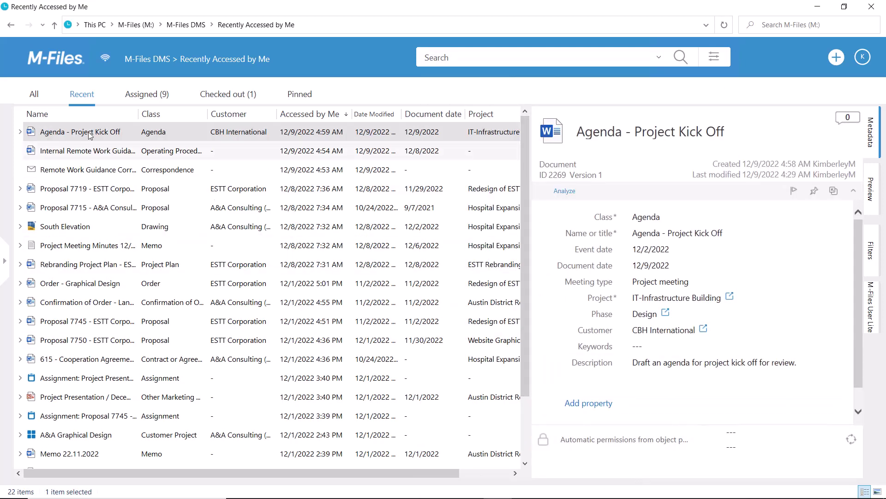
left_click(19, 133)
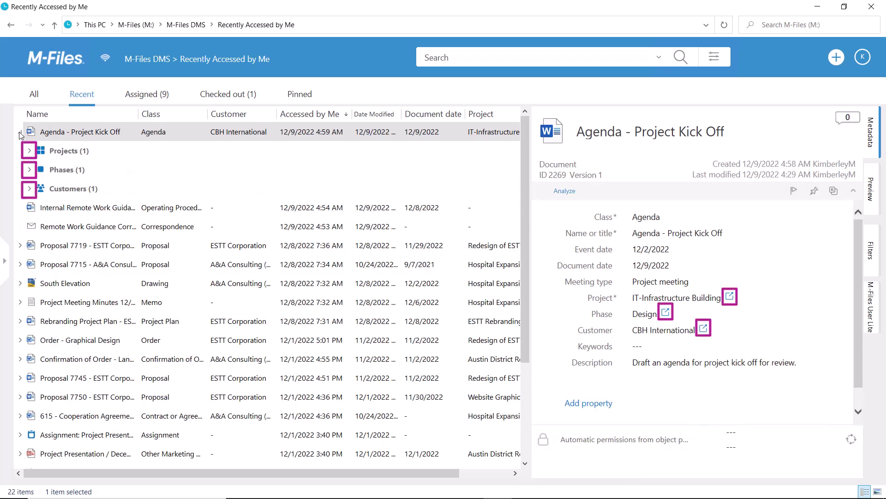
left_click(30, 189)
left_click(40, 208)
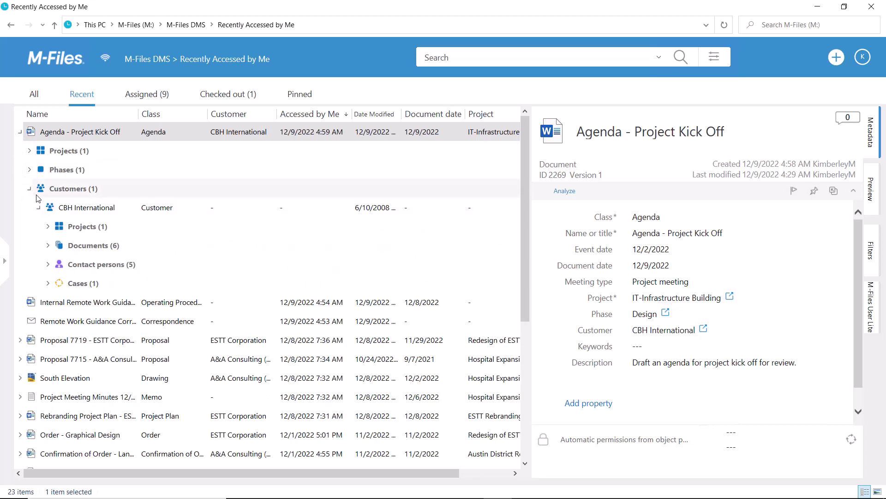
left_click(29, 189)
left_click(30, 151)
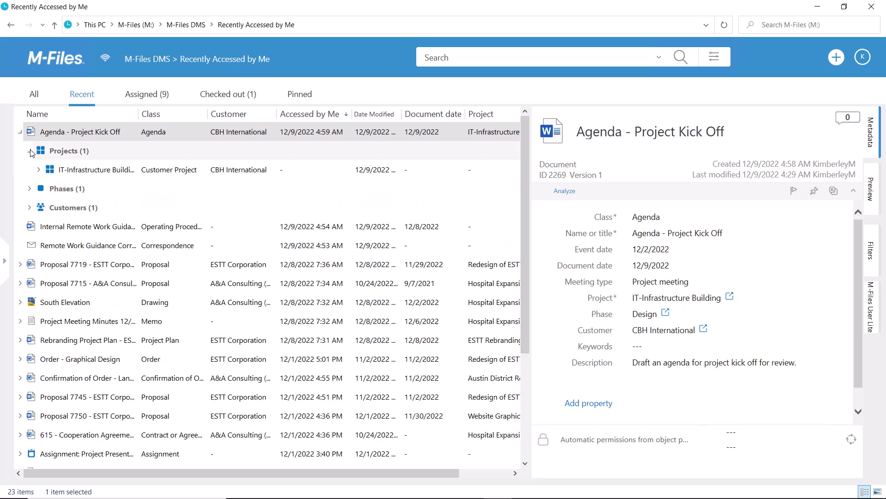
left_click(38, 170)
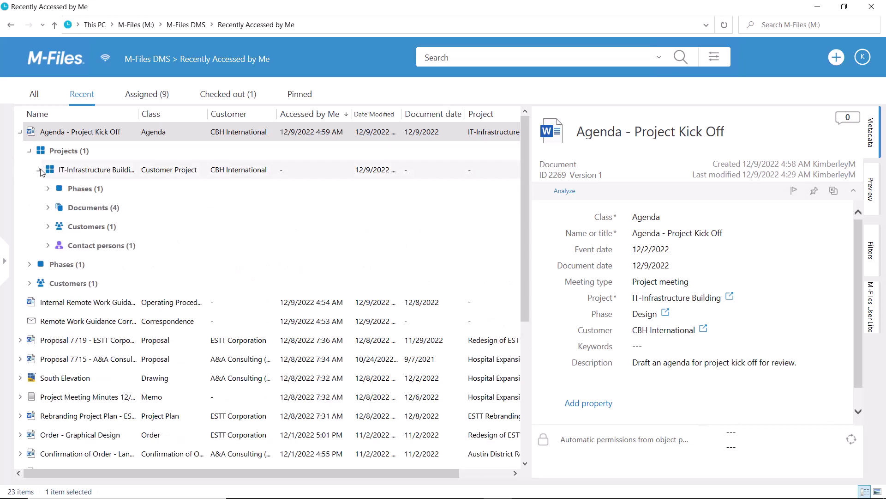
left_click(49, 208)
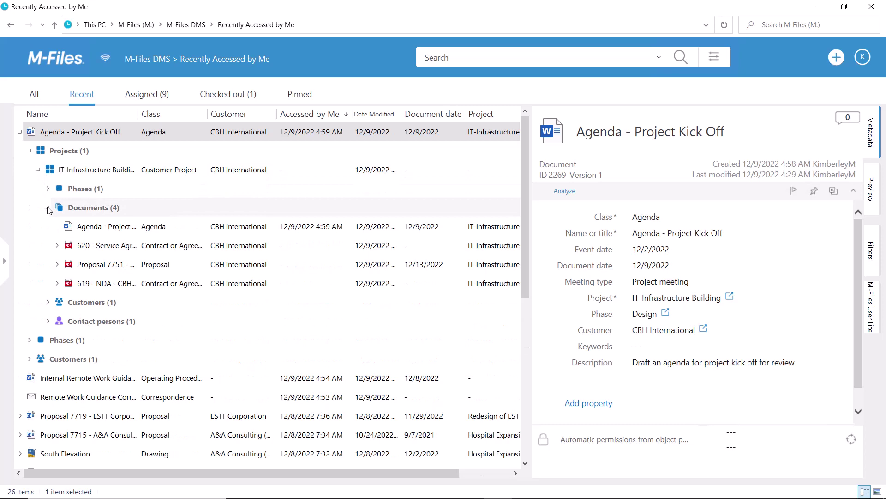
left_click(153, 284)
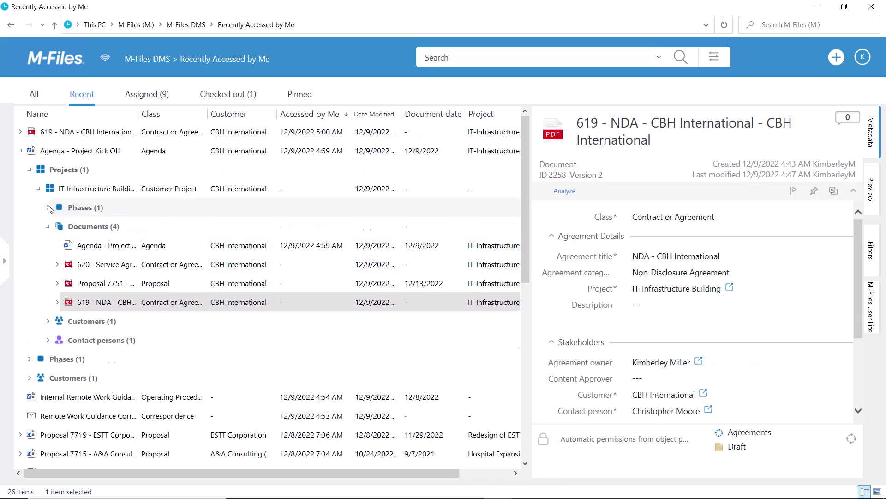
left_click(49, 208)
left_click(29, 169)
left_click(20, 151)
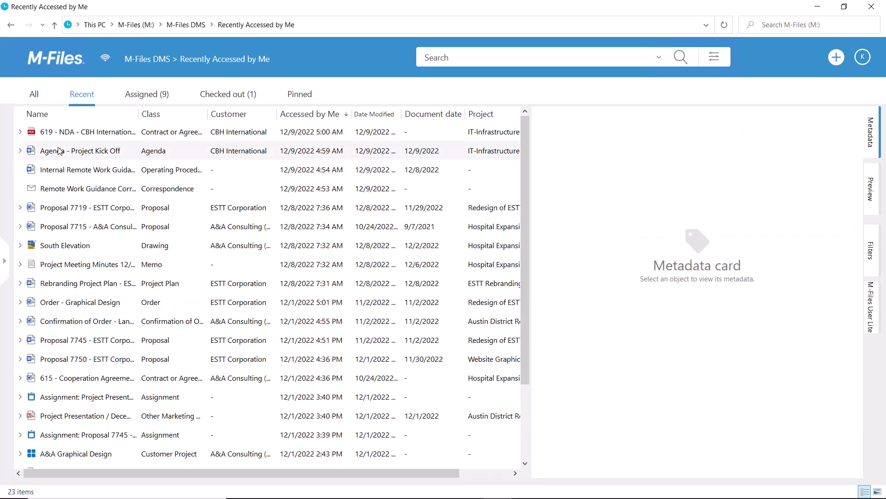
Step: Open the agenda's customer CBH International and expand its related Projects group
left_click(59, 151)
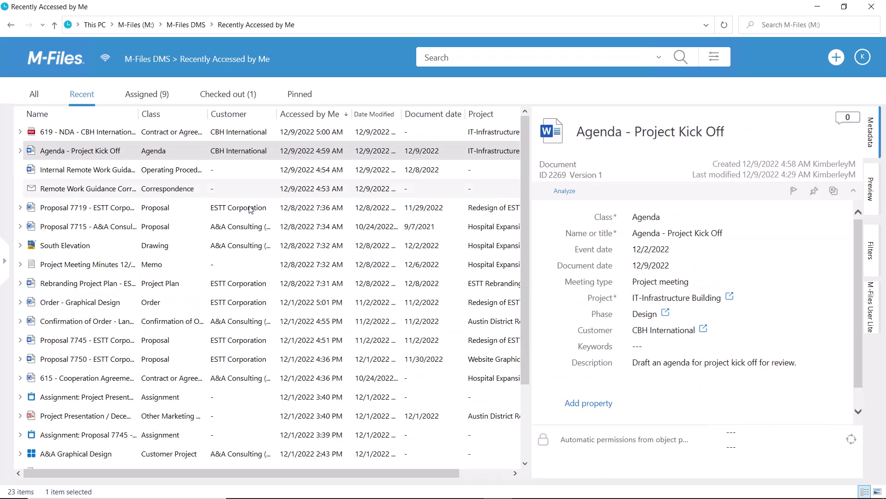
left_click(703, 329)
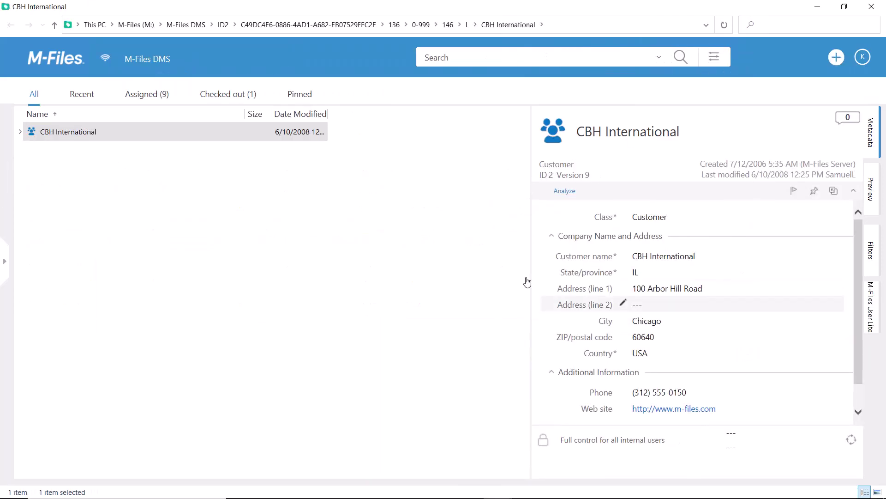
left_click(20, 132)
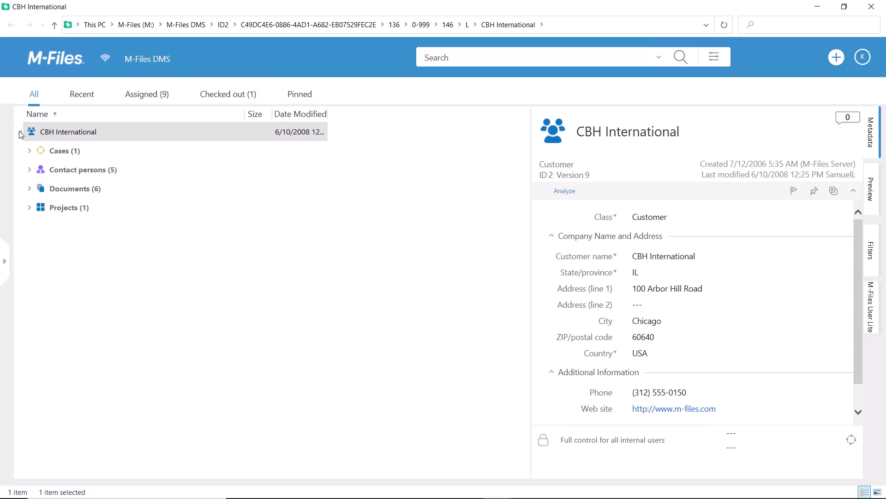
left_click(30, 208)
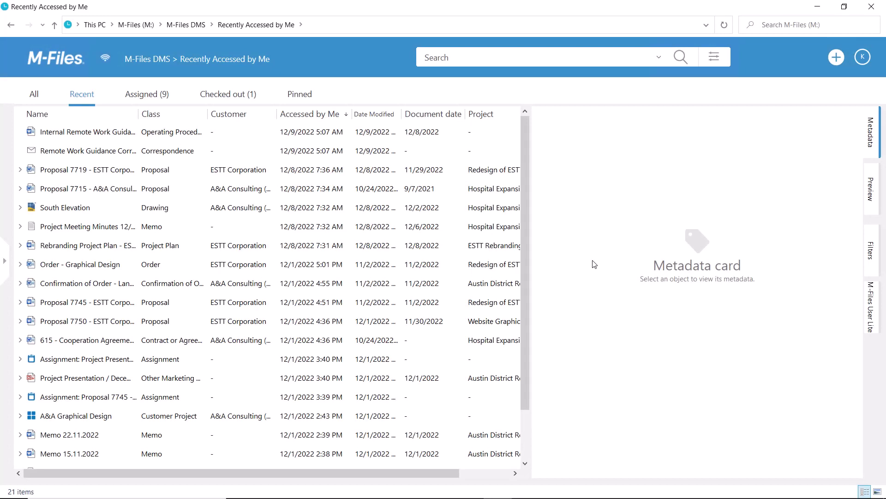
Step: Relate Remote Work Guidance Correspondence to Internal Remote Work Guidance, pointing to its latest version
right_click(90, 133)
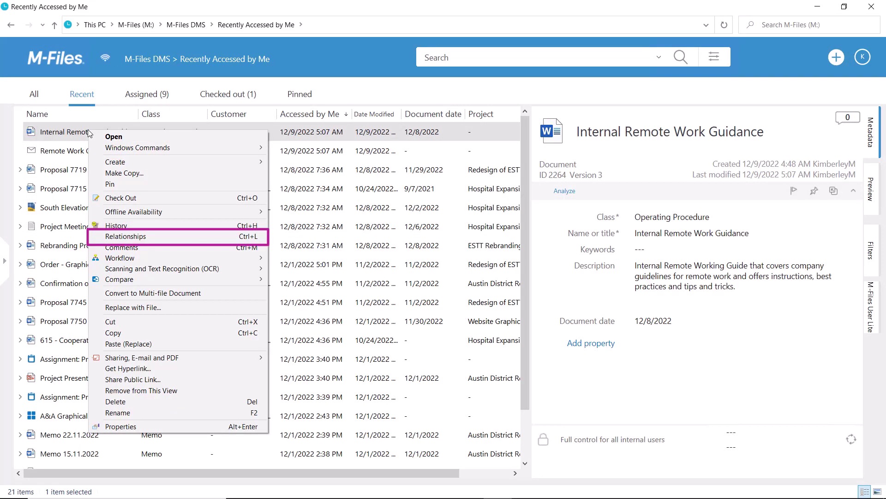
left_click(174, 238)
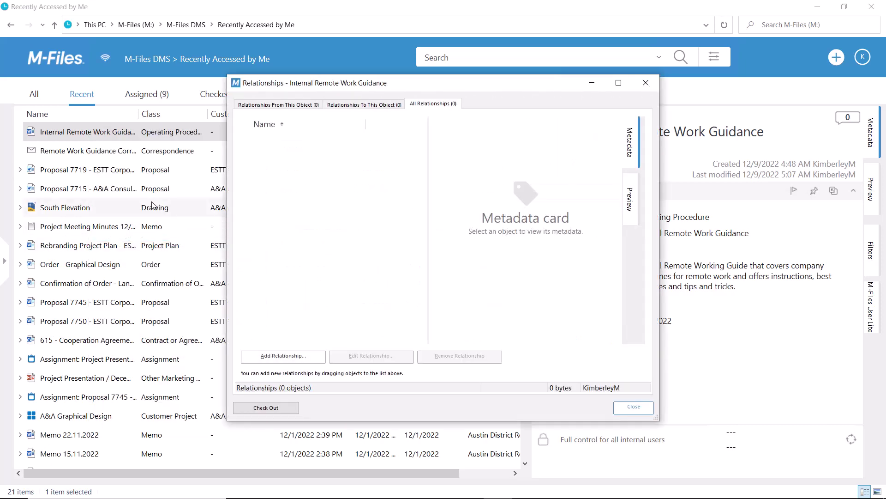
left_click_drag(54, 152, 326, 233)
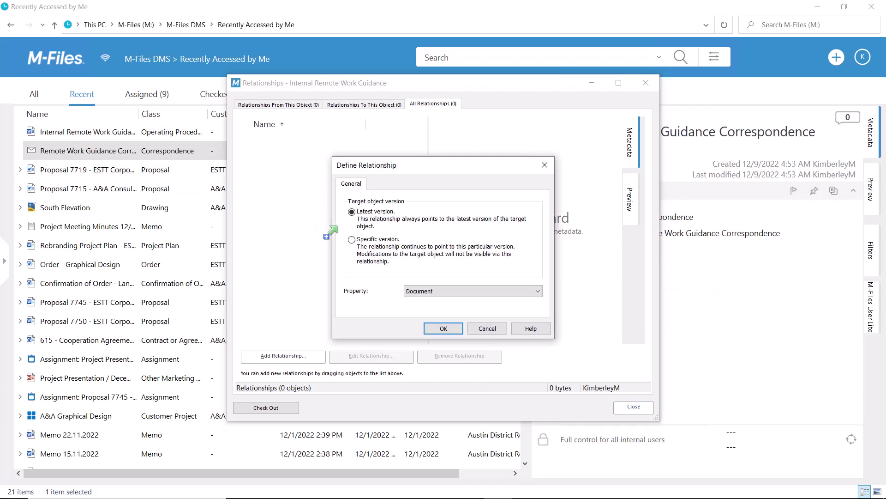
left_click(439, 326)
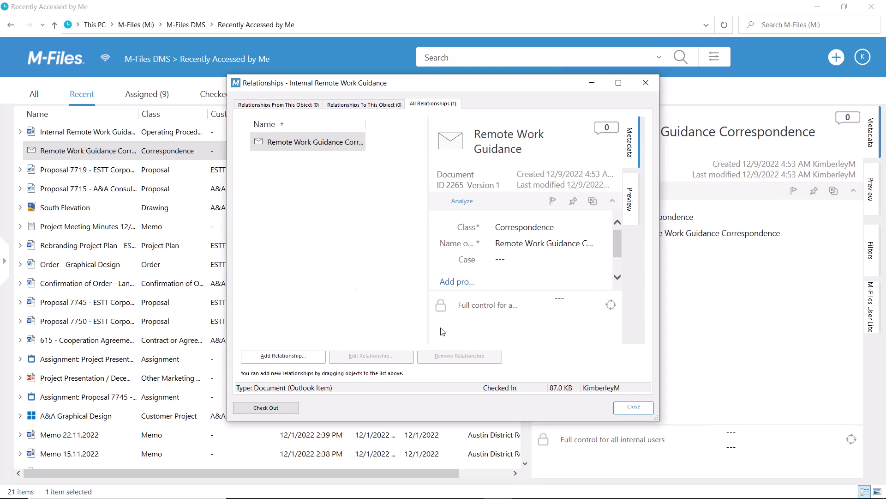
left_click(33, 95)
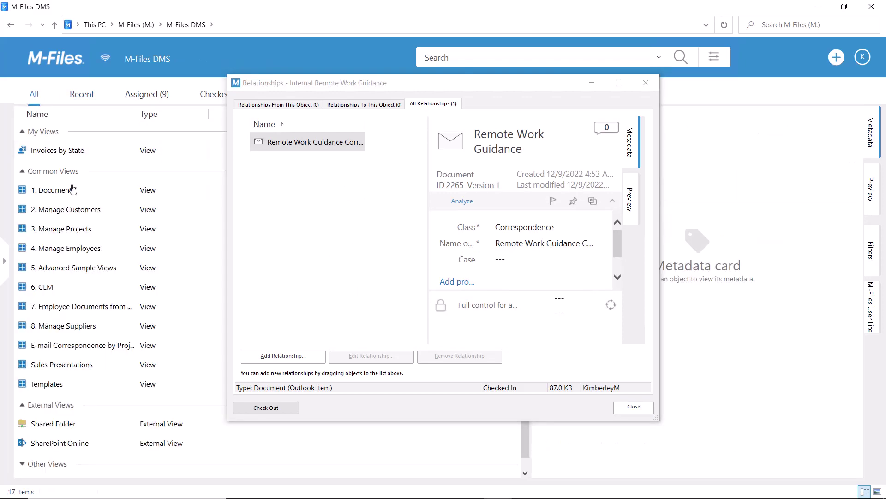
Step: From 1. Documents > By Class > Report, add the Internal Remote Work summary as a relationship, then close the window
left_click(69, 194)
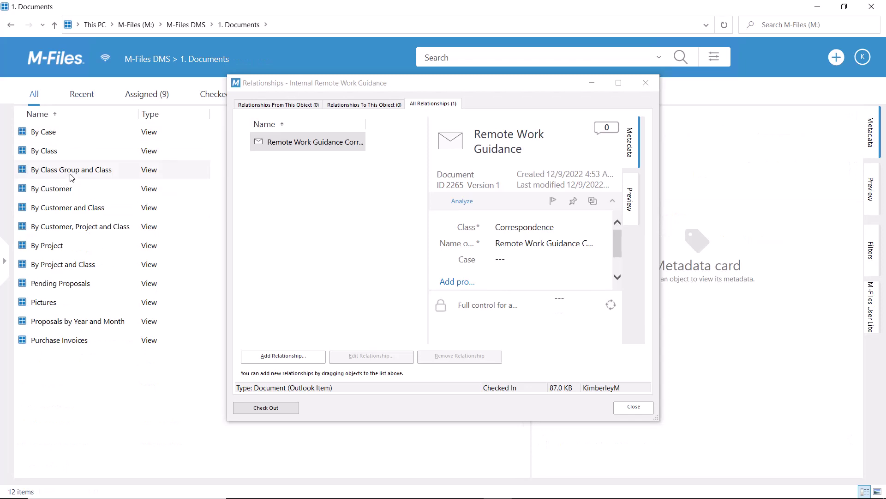
left_click(72, 154)
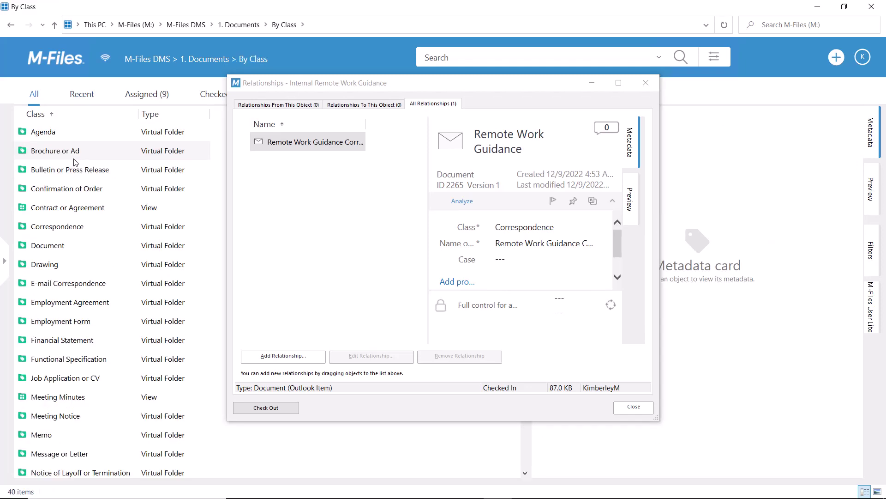
scroll(75, 162, "down", 6)
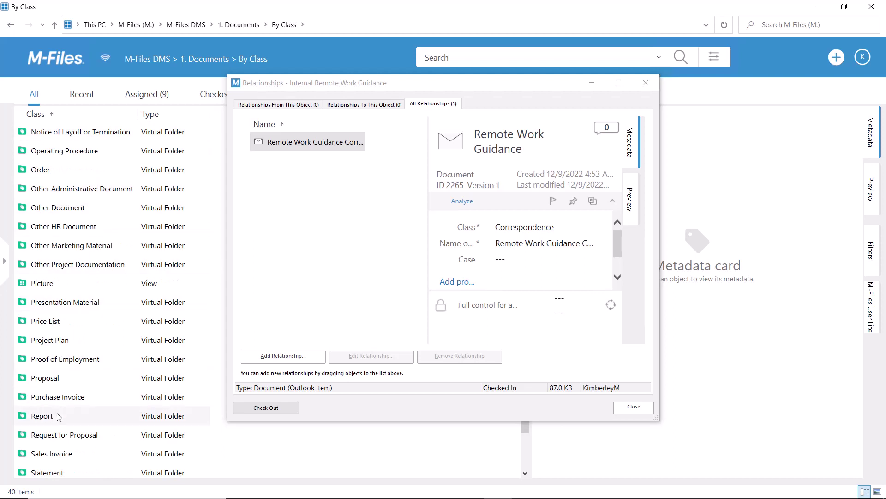
double_click(42, 416)
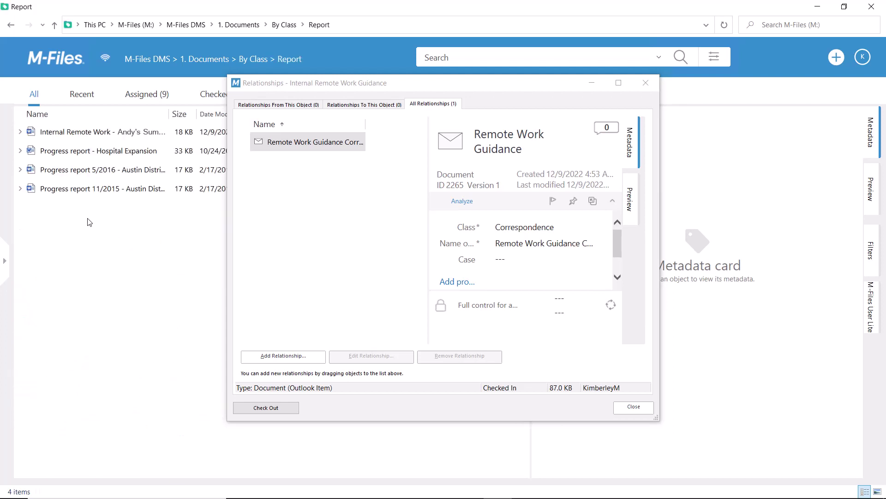
left_click_drag(80, 134, 310, 235)
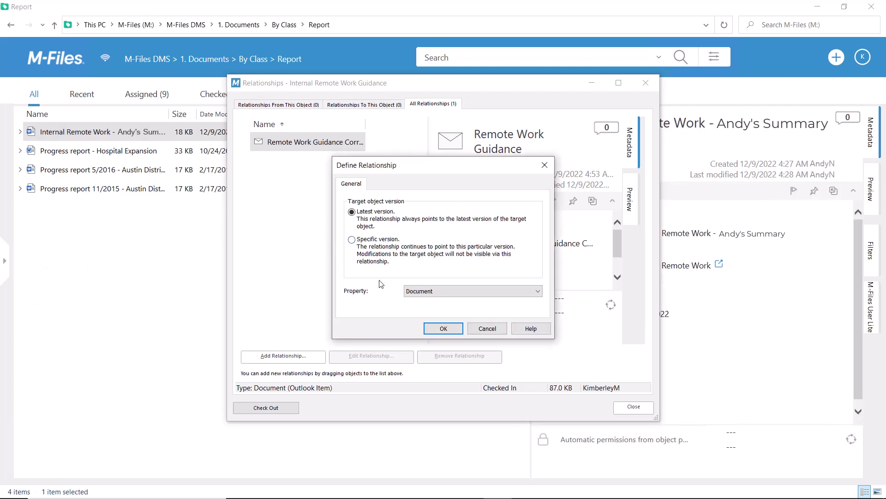
left_click(439, 331)
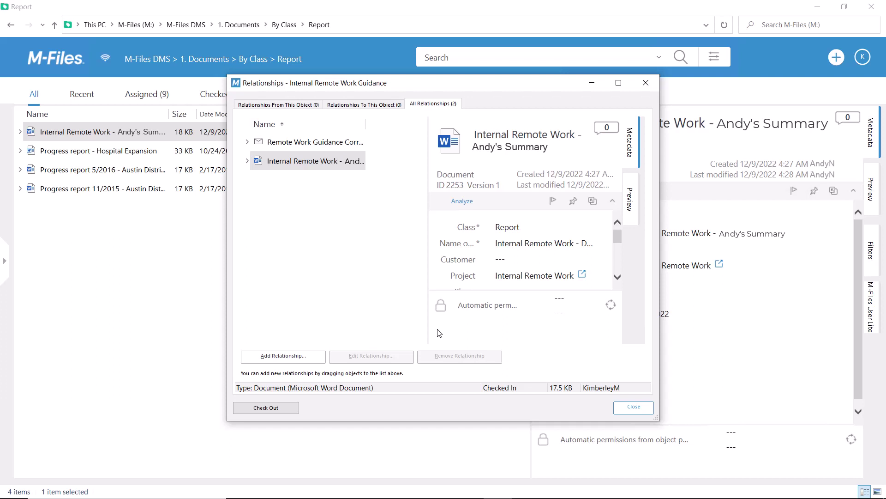
left_click(630, 409)
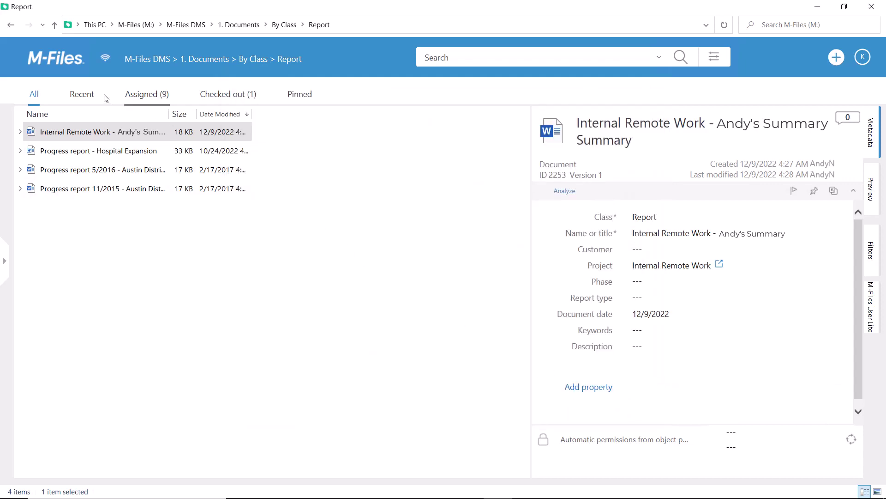
Step: In Recent, confirm Internal Remote Work Guidance lists Documents (2) and reopen its Relationships window
left_click(82, 94)
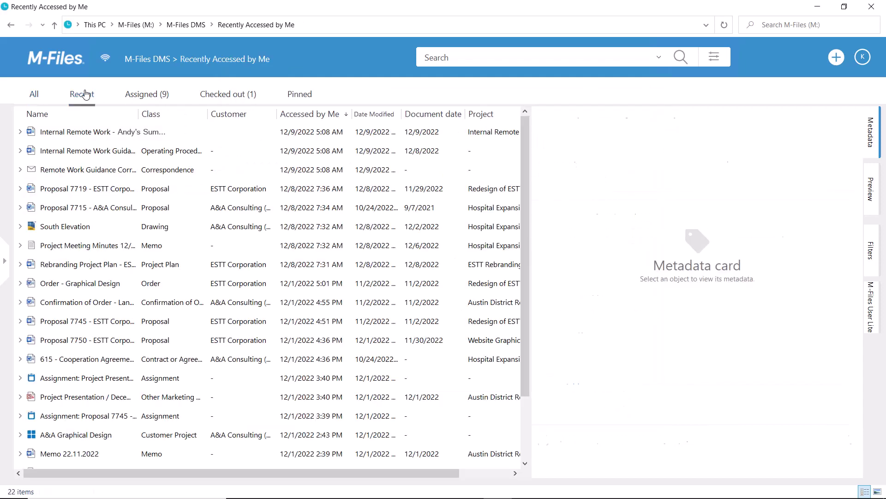
left_click(20, 150)
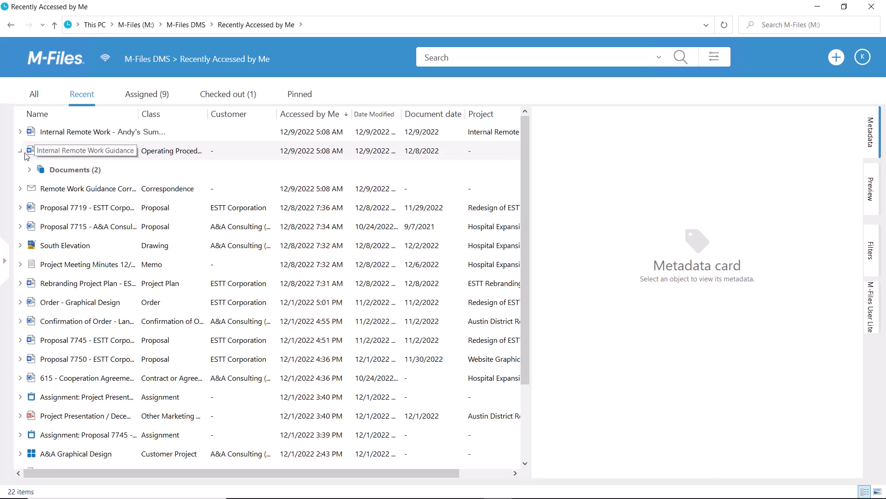
left_click(30, 170)
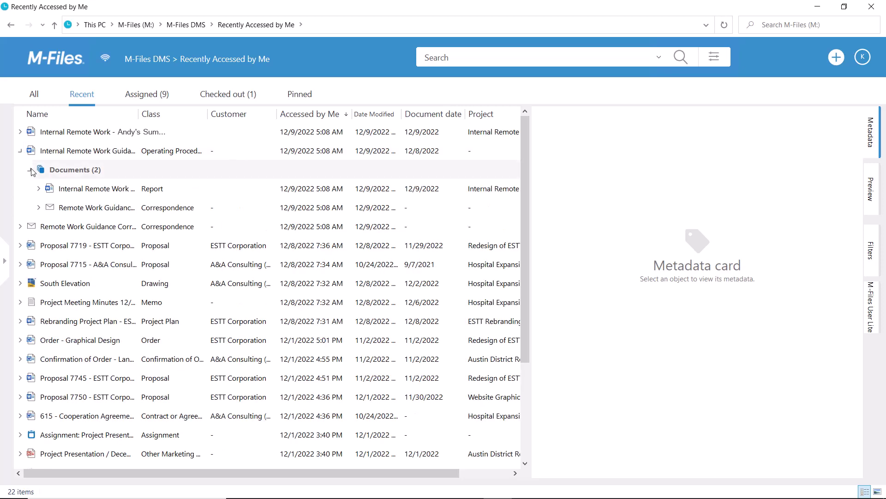
right_click(79, 151)
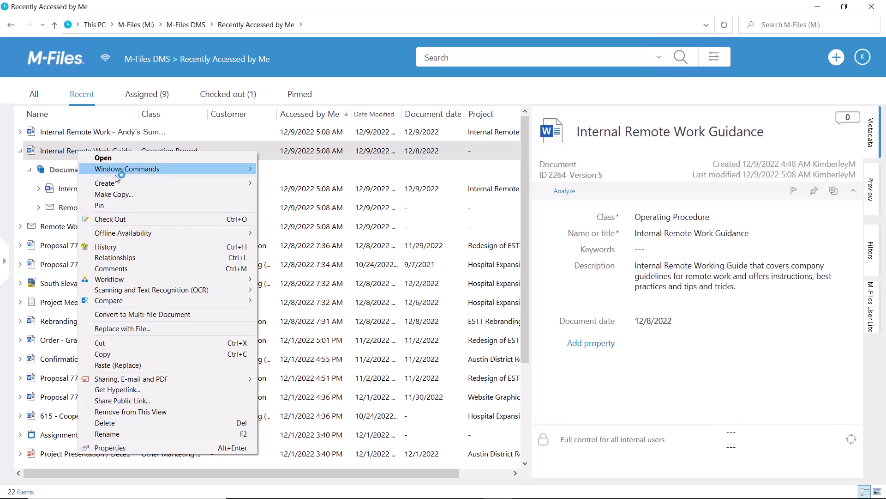
left_click(177, 257)
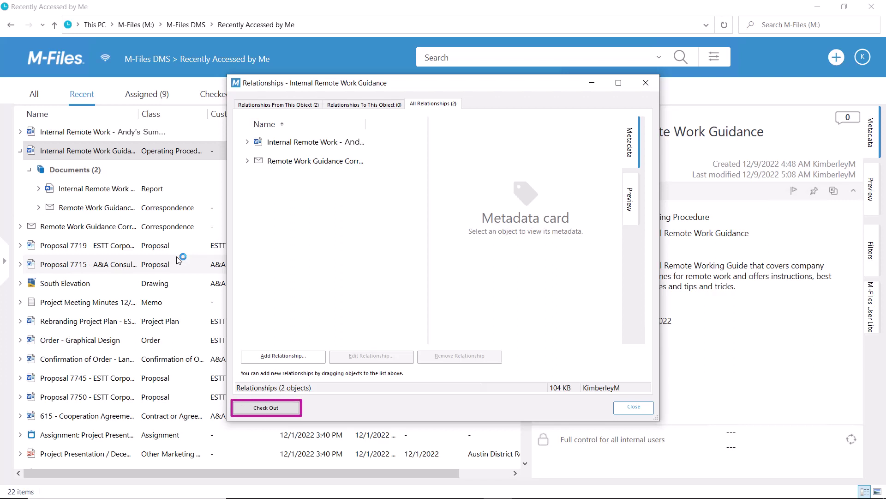
Step: Check out the guidance, delete its Remote Work Guidance Correspondence relationship, and check it back in
left_click(282, 409)
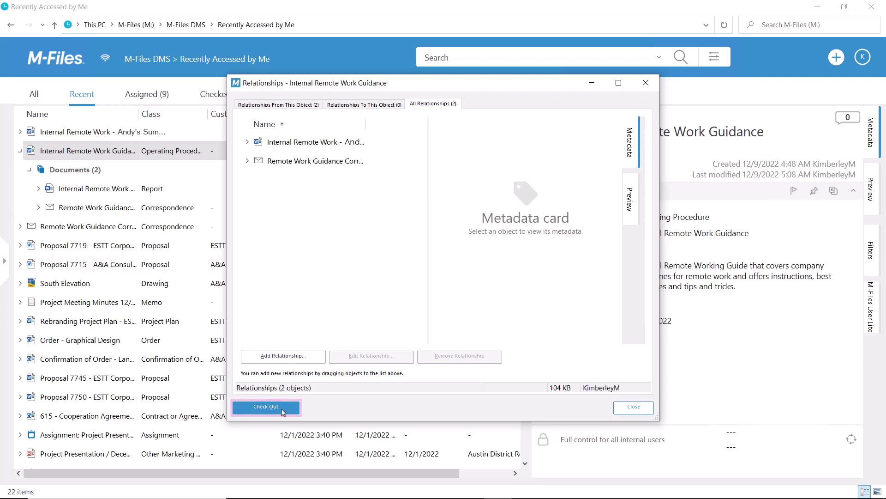
left_click(357, 161)
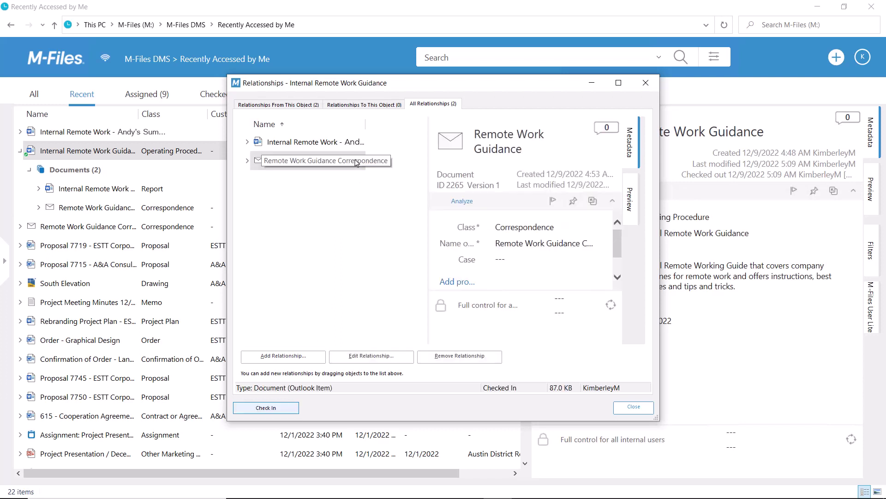
left_click(463, 360)
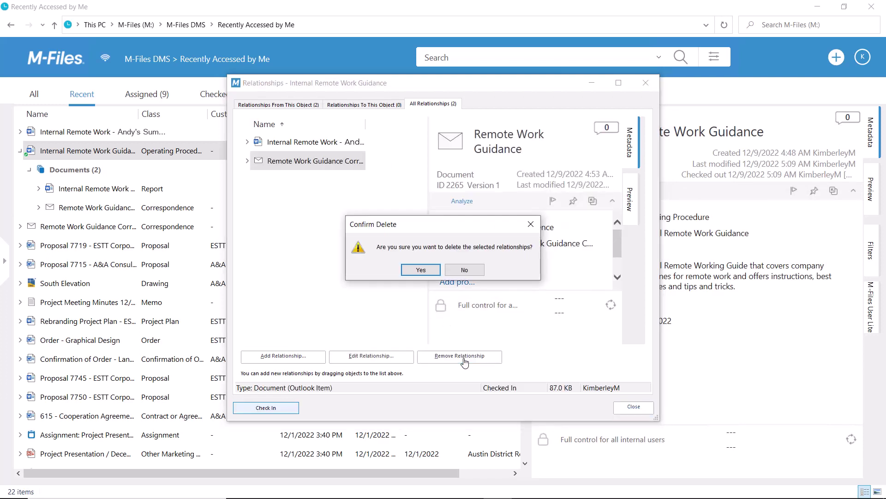
left_click(421, 271)
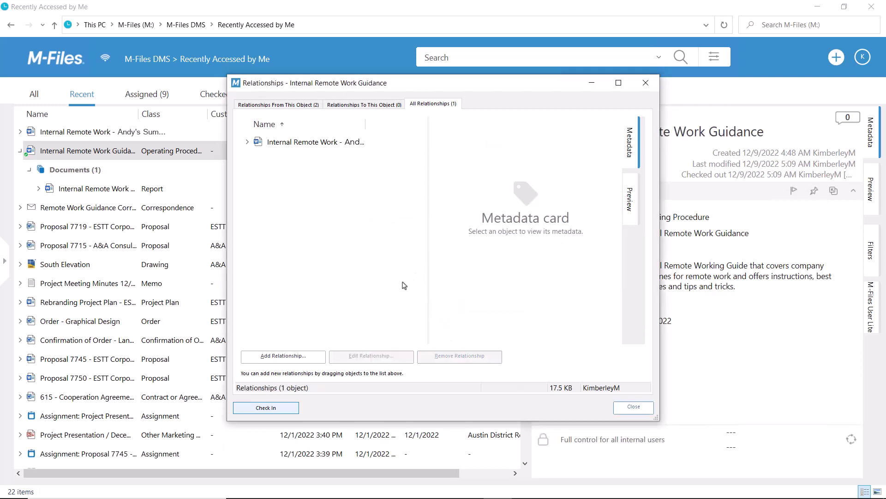
left_click(290, 409)
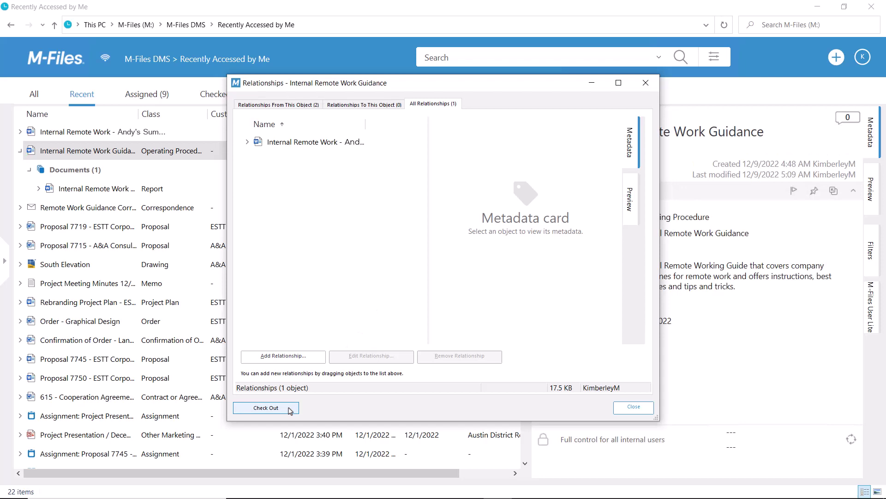
left_click(628, 409)
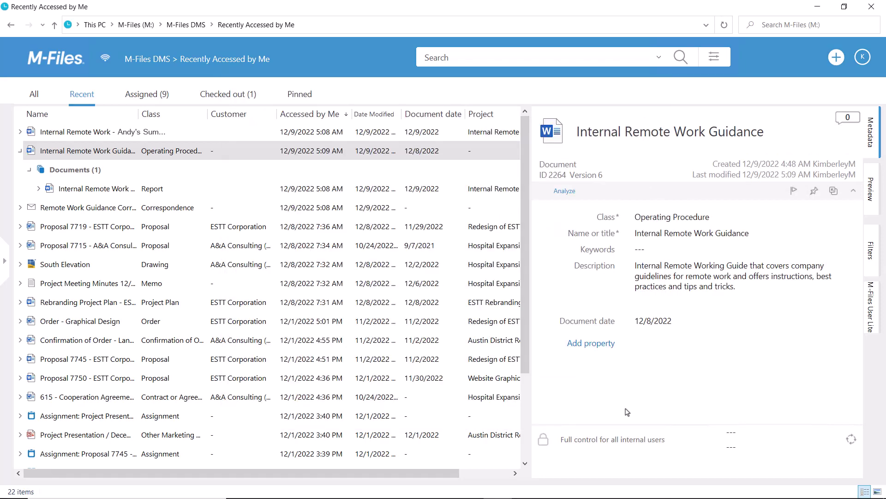